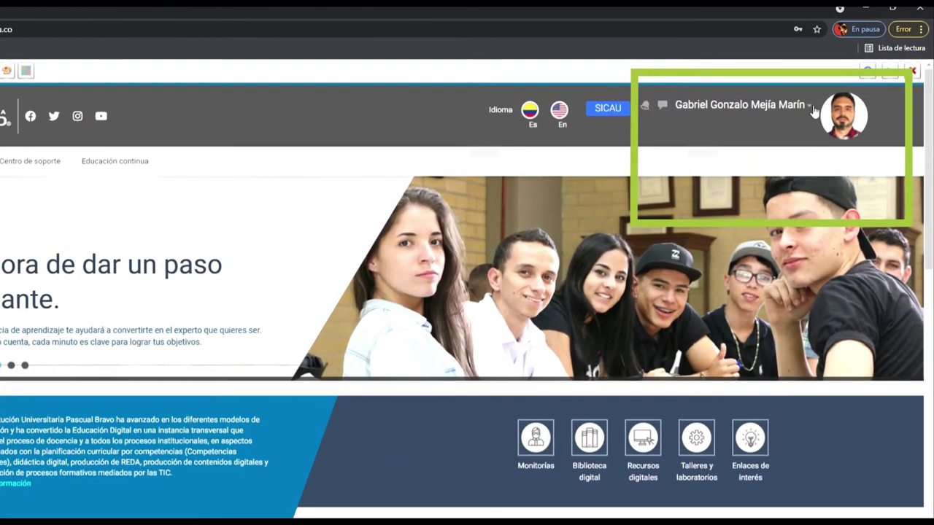
Step: Open the user's profile page and look over its user details, reports, access activity and mobile app sections
click(813, 108)
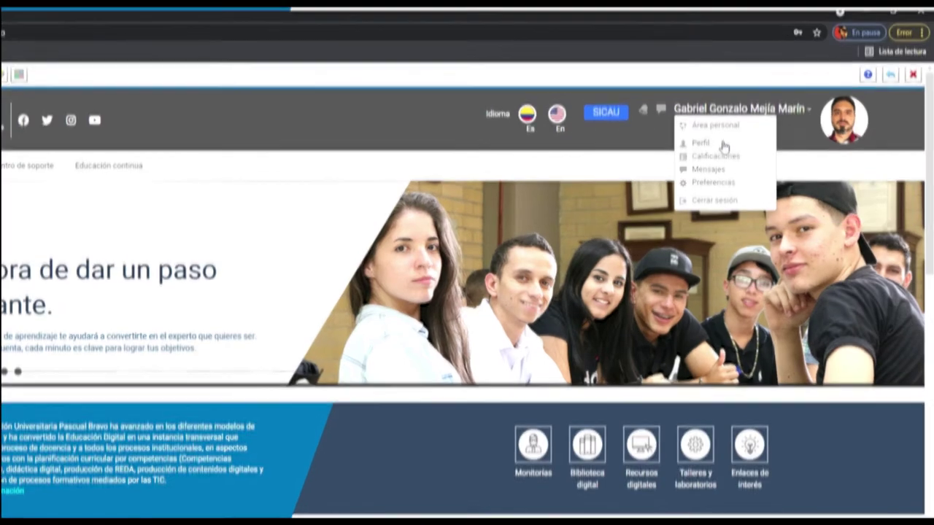
click(722, 144)
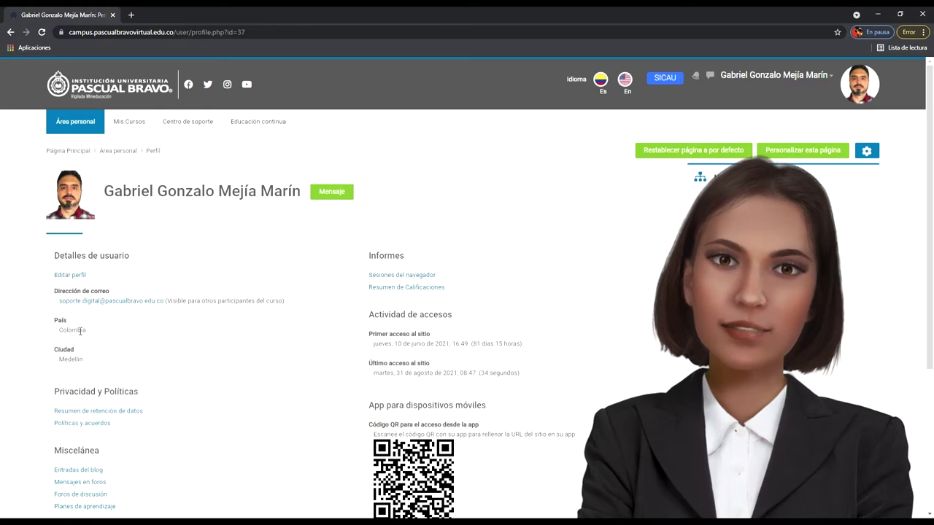
scroll(69, 358, down, 1)
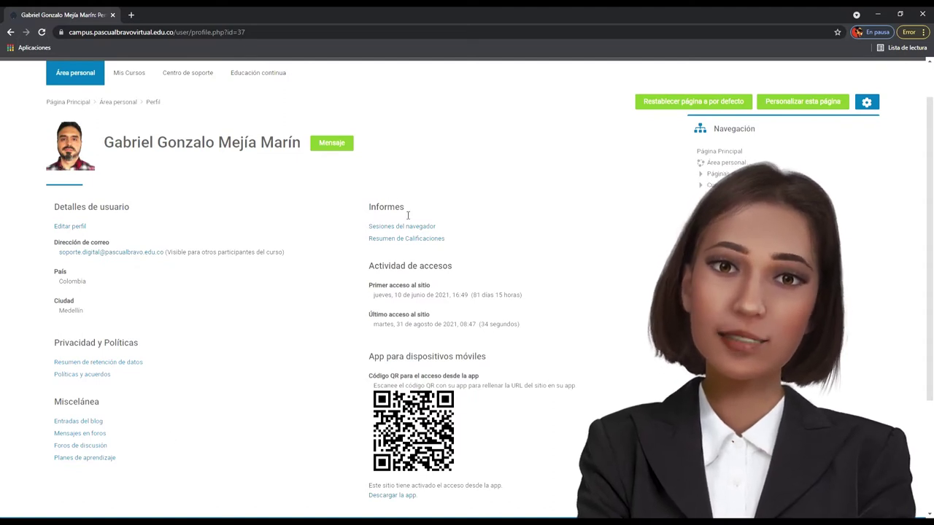
scroll(321, 412, down, 1)
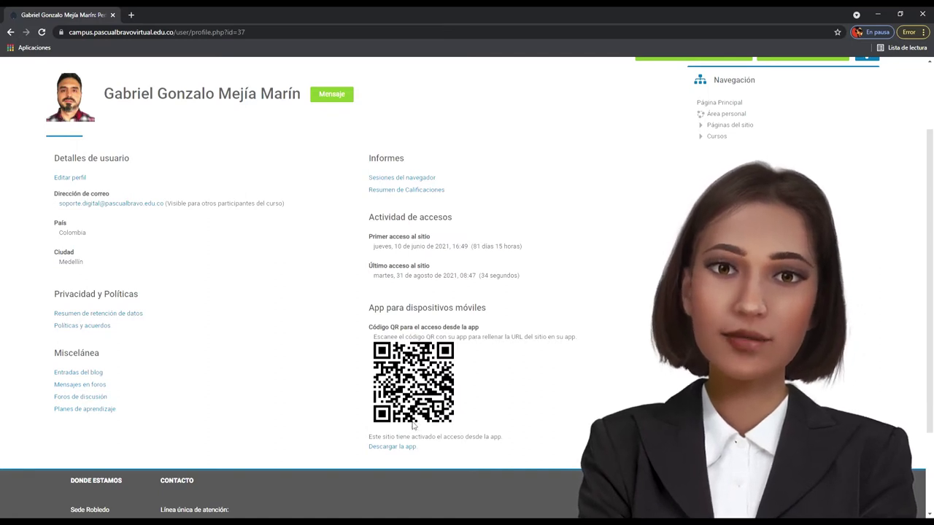
scroll(328, 402, up, 2)
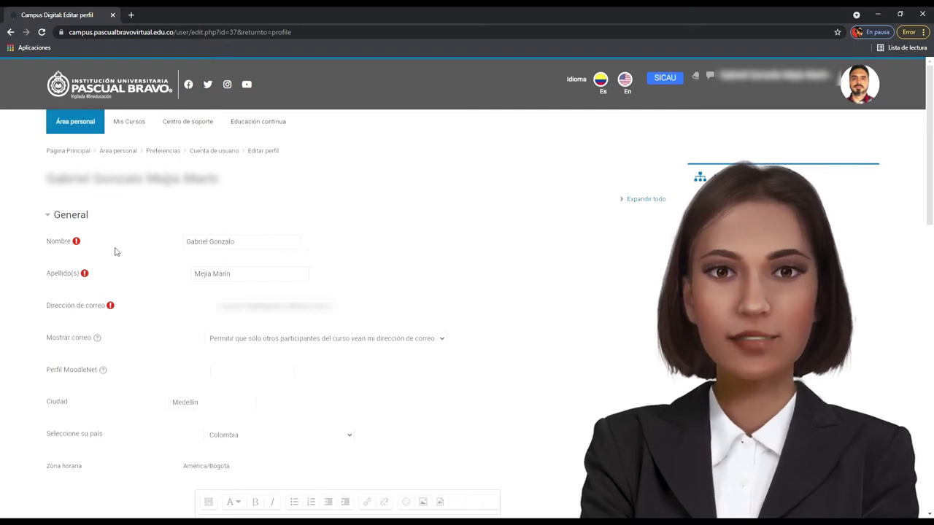
Step: Check the first name, surname and email address fields in the General section of the profile form
click(252, 241)
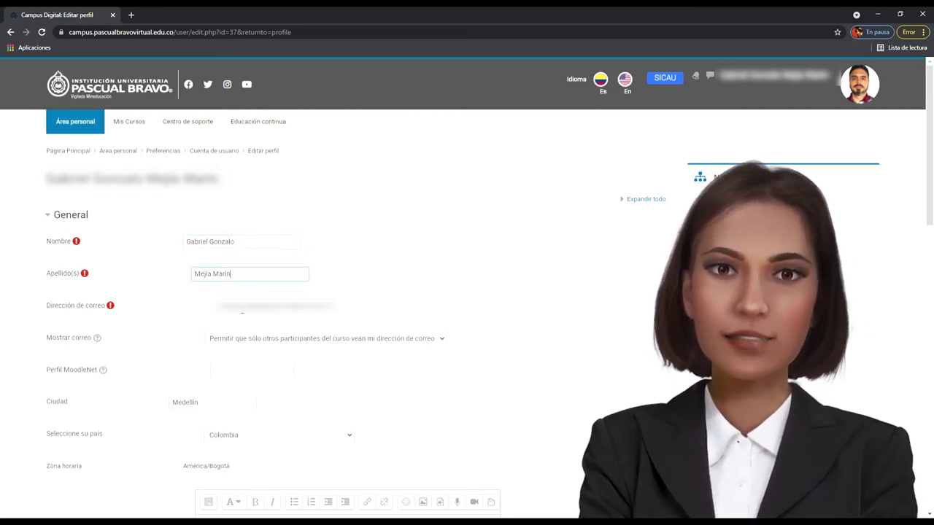
click(275, 306)
drag(301, 307, 352, 313)
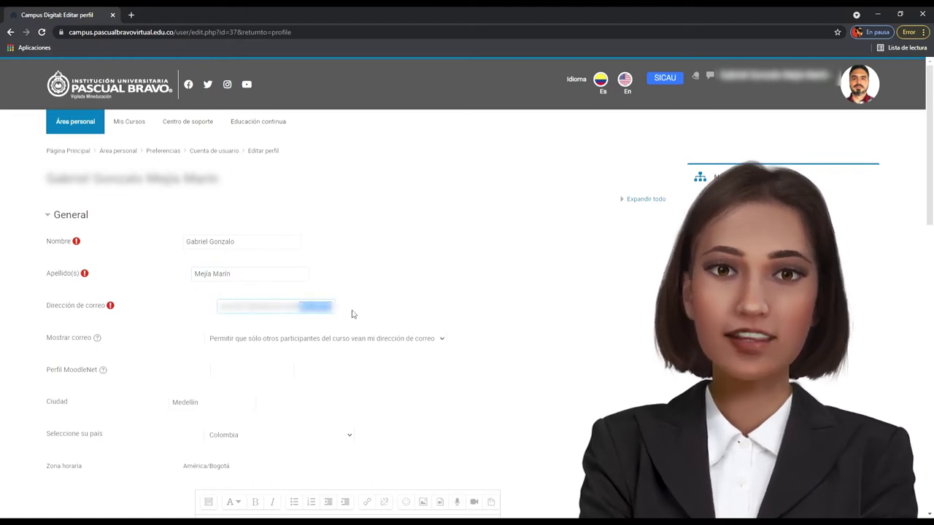
Step: Write the profile description "Hola me llamo" followed by the user's first name
scroll(309, 267, down, 1)
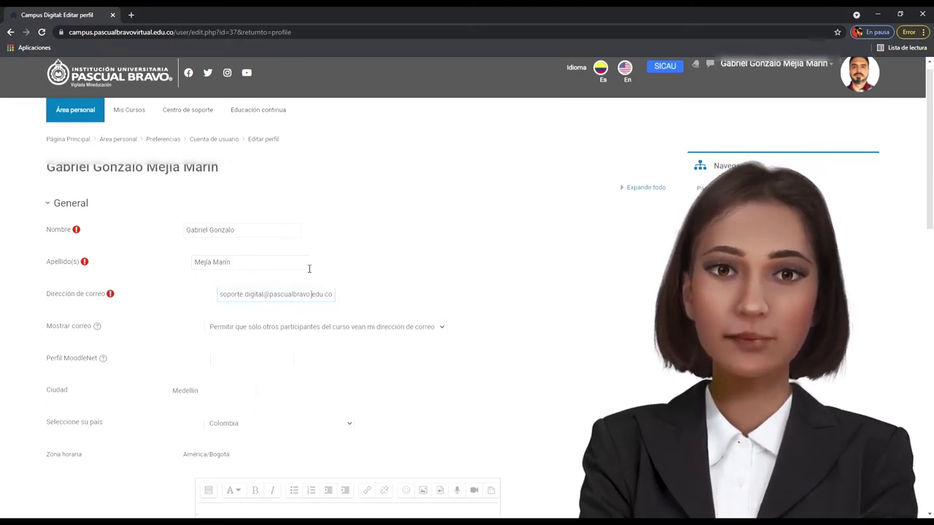
scroll(218, 246, down, 3)
click(237, 265)
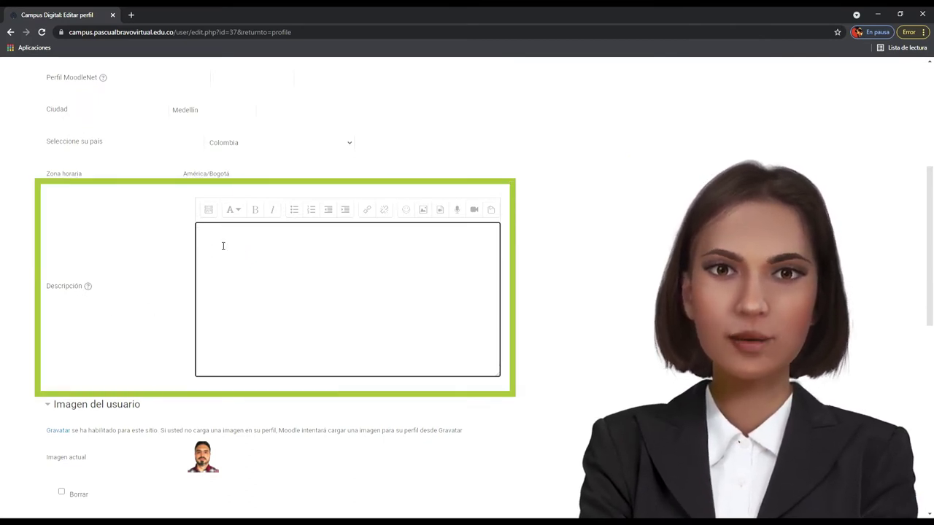
text(Hola me llamo Gabriel)
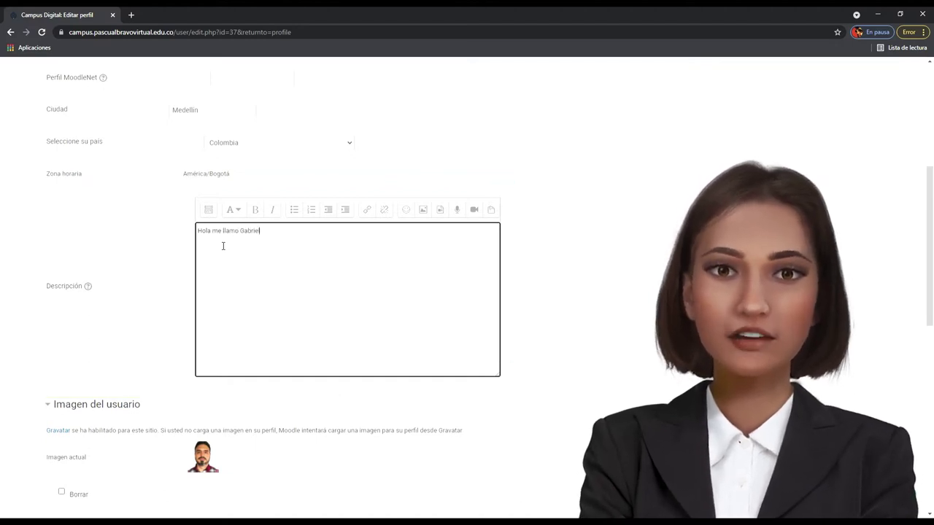
Step: Mark the current user image for deletion and clear that mark again
scroll(144, 290, down, 2)
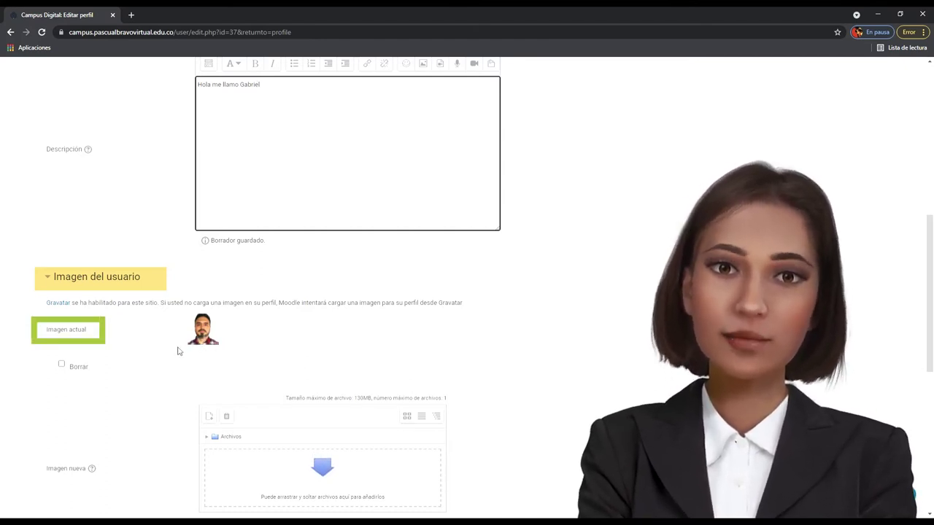
scroll(229, 339, down, 1)
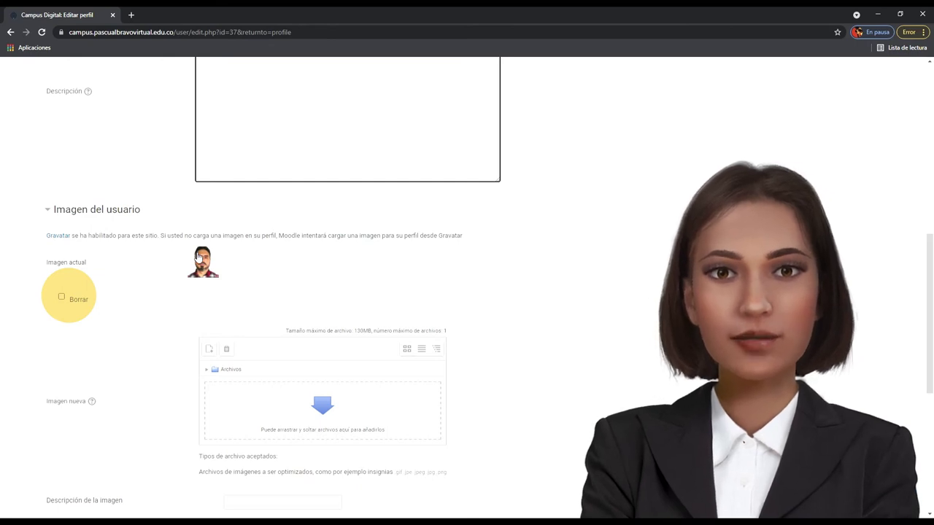
click(62, 298)
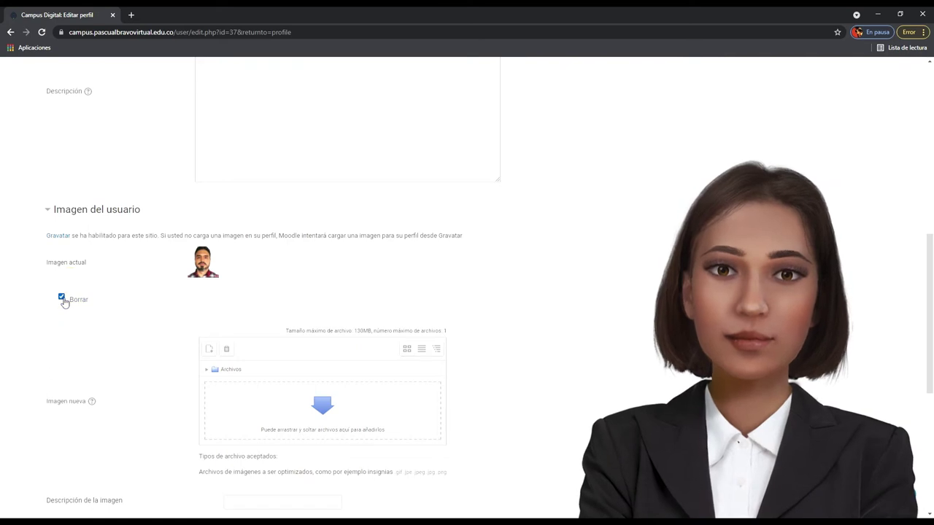
click(62, 300)
scroll(97, 312, down, 1)
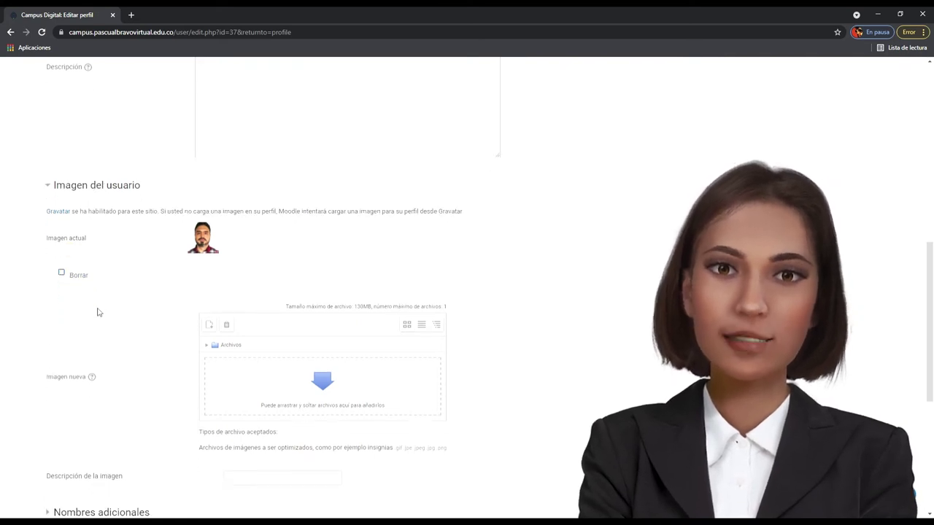
click(98, 313)
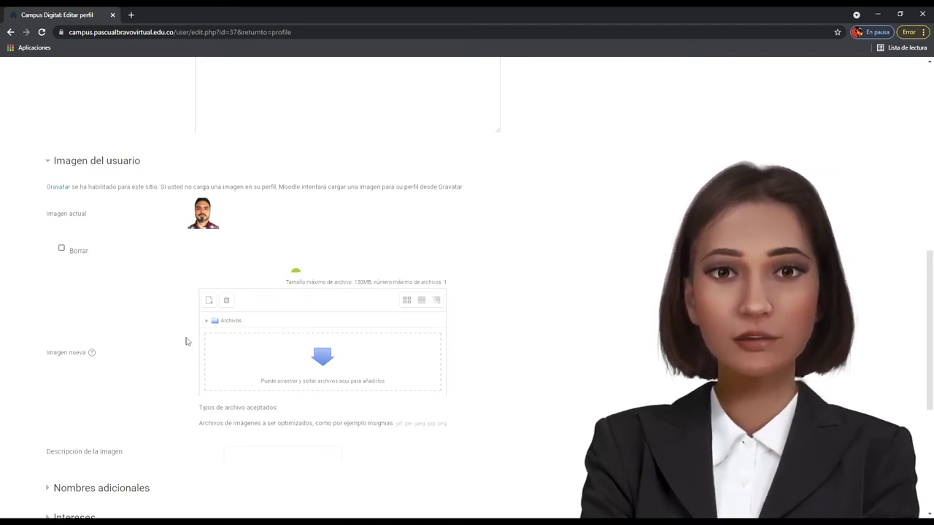
Step: Upload the user's JPG photo from the computer as the new profile image
click(214, 305)
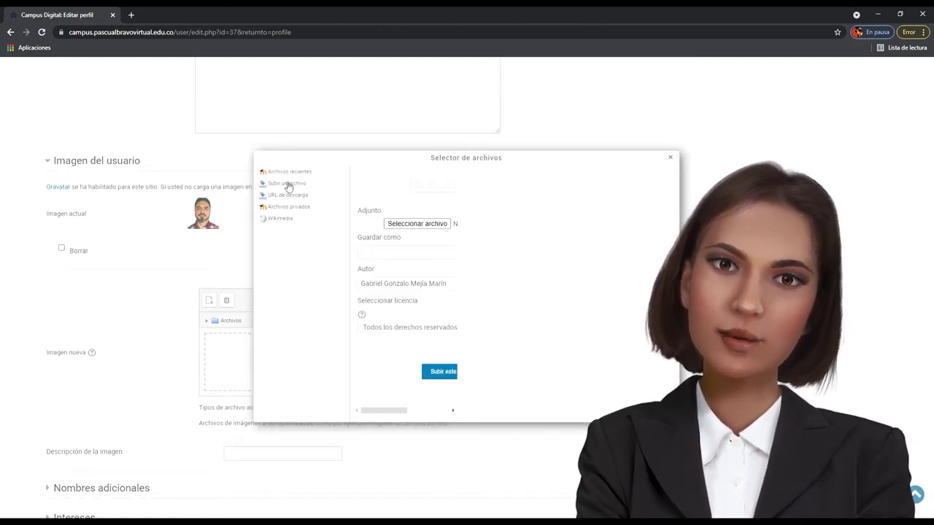
click(427, 229)
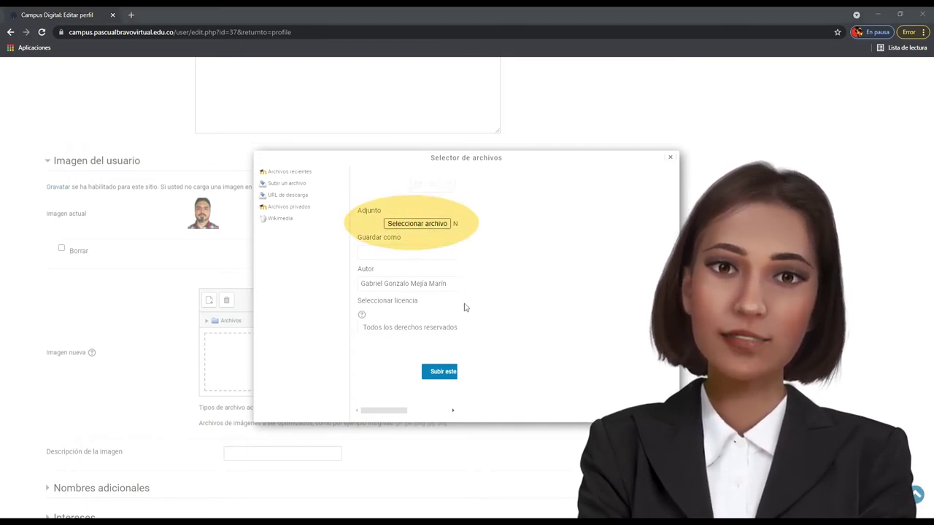
key(Escape)
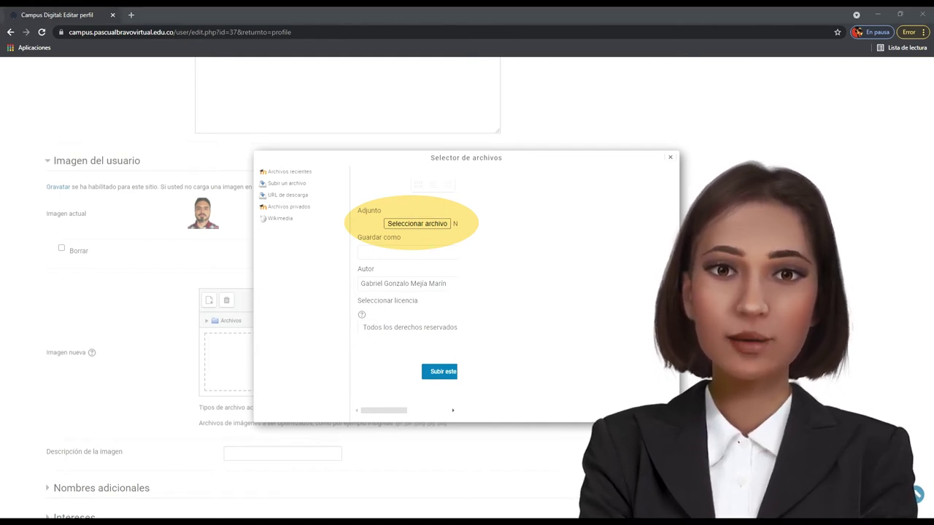
key(Escape)
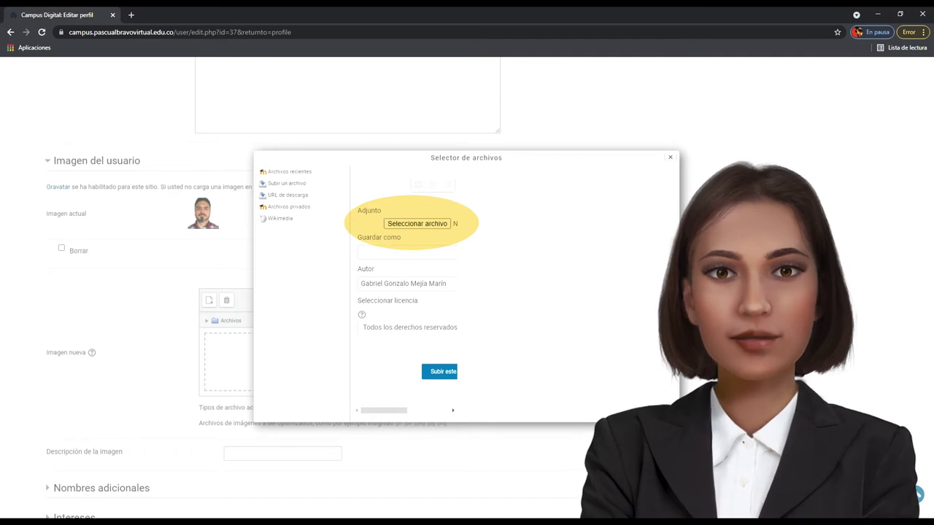
click(434, 224)
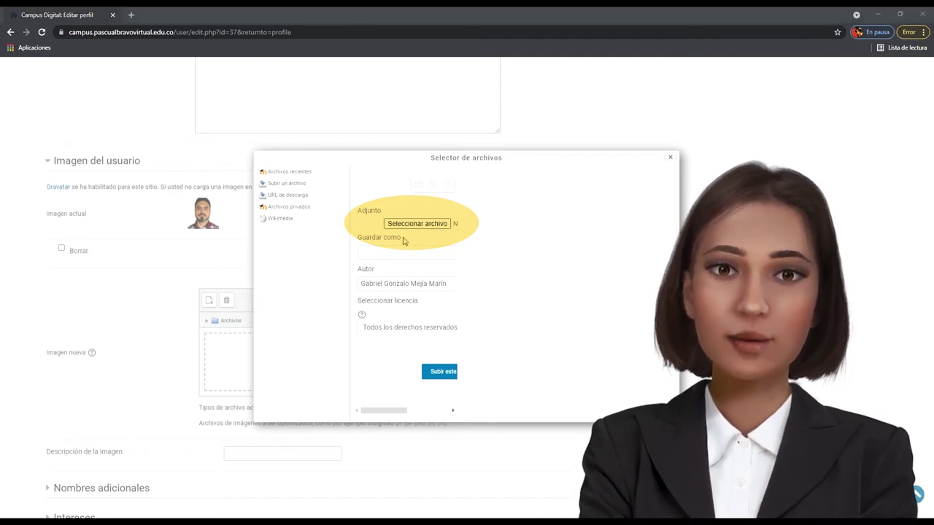
double_click(224, 249)
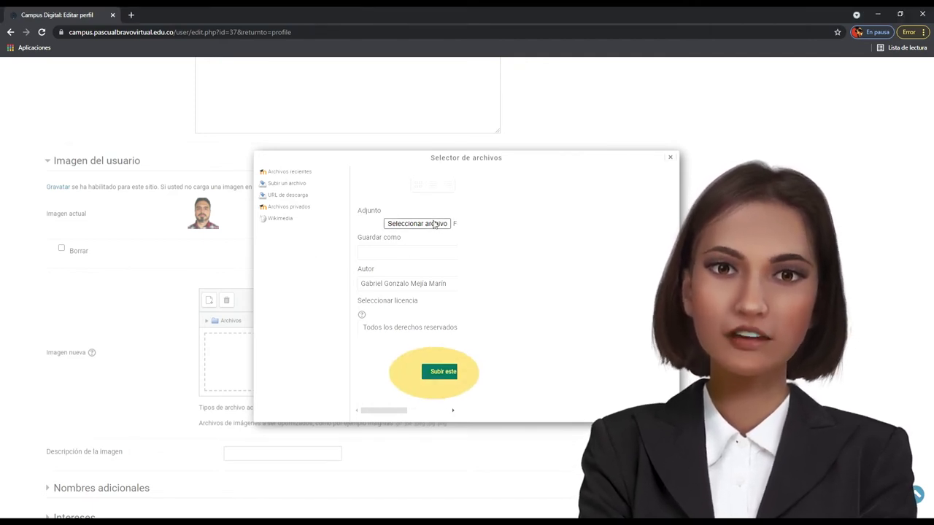
mouse_move(398, 410)
mouse_down()
mouse_move(429, 413)
mouse_move(396, 412)
mouse_move(412, 412)
mouse_up()
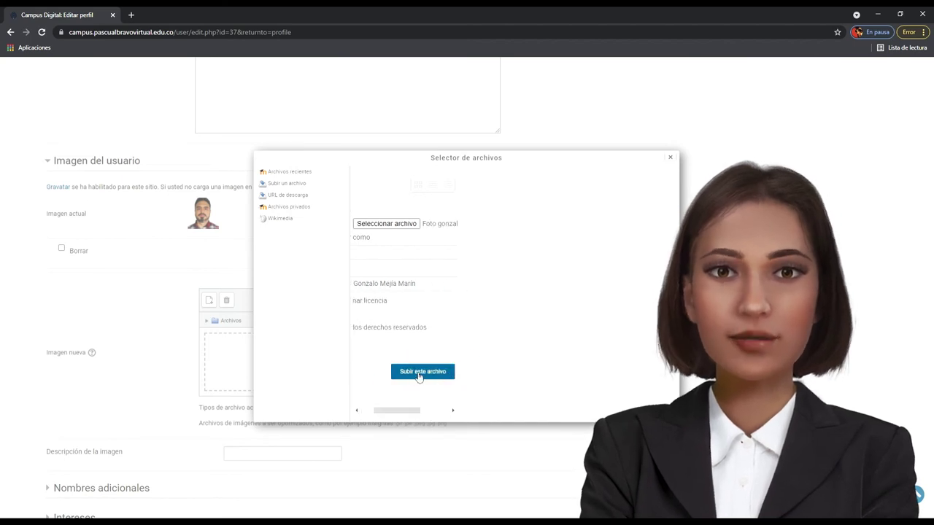
click(421, 372)
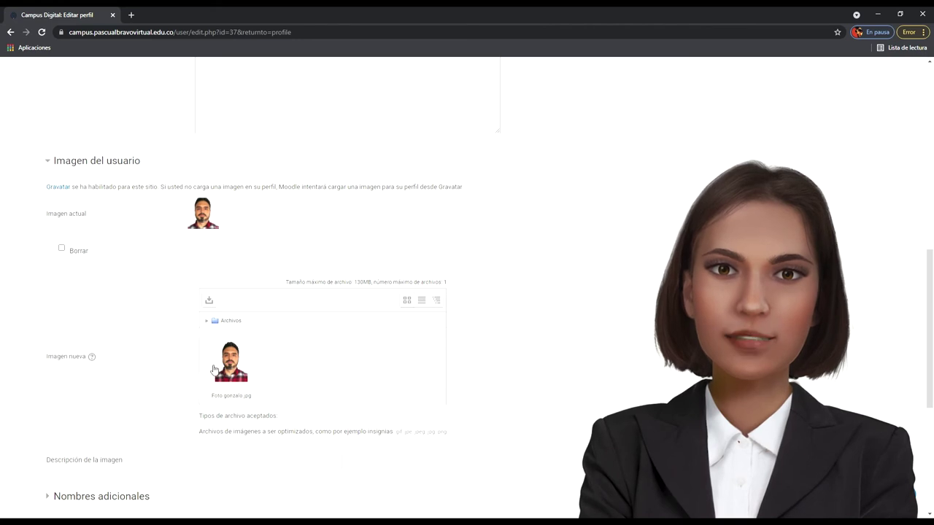
Step: Open the uploaded photo's file details and delete it from the new image area
click(236, 360)
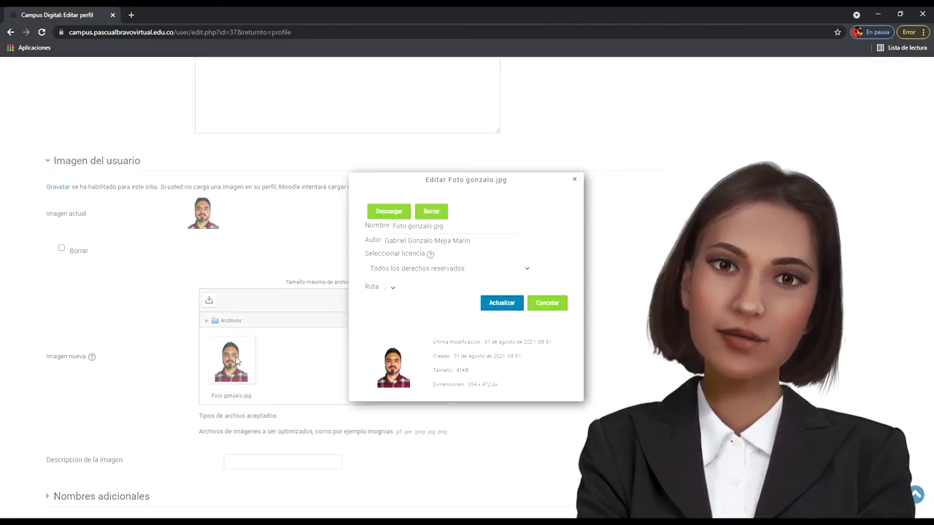
click(432, 213)
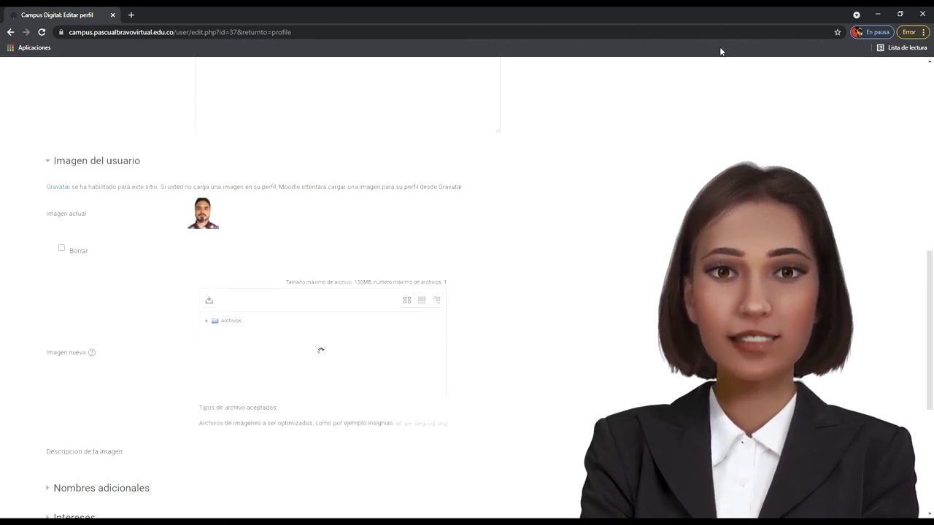
Step: Add the tags Ciencia, Tecnología and Lenguas to the profile's list of interests
click(277, 367)
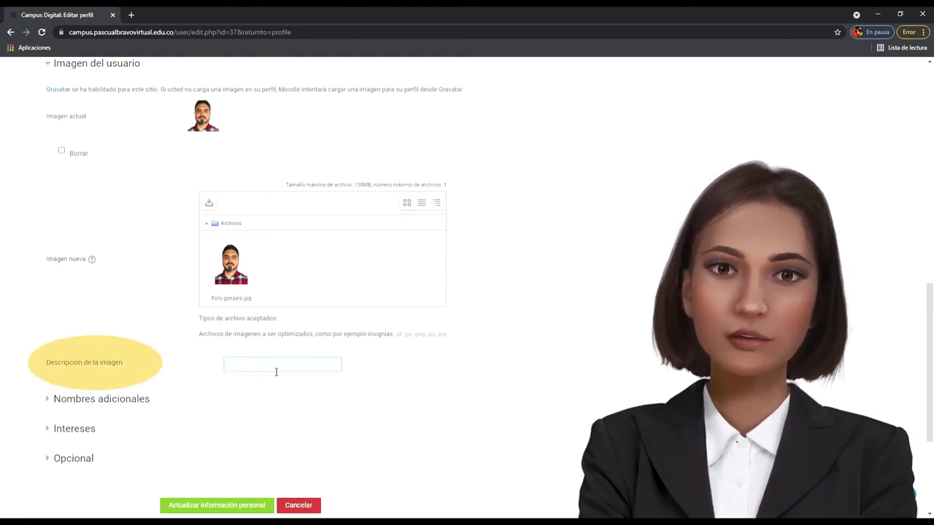
scroll(266, 369, down, 1)
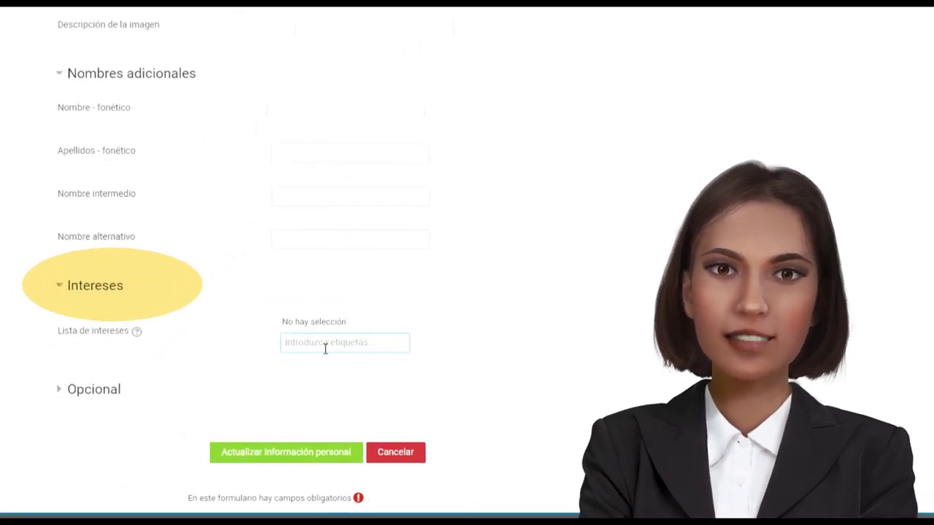
text(Ciencia)
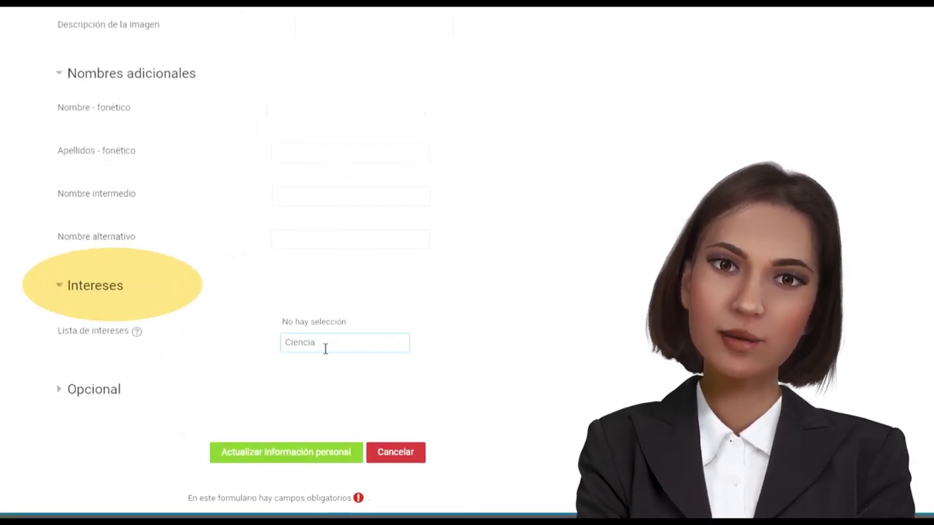
key(Return)
text(tecnoli)
key(BackSpace)
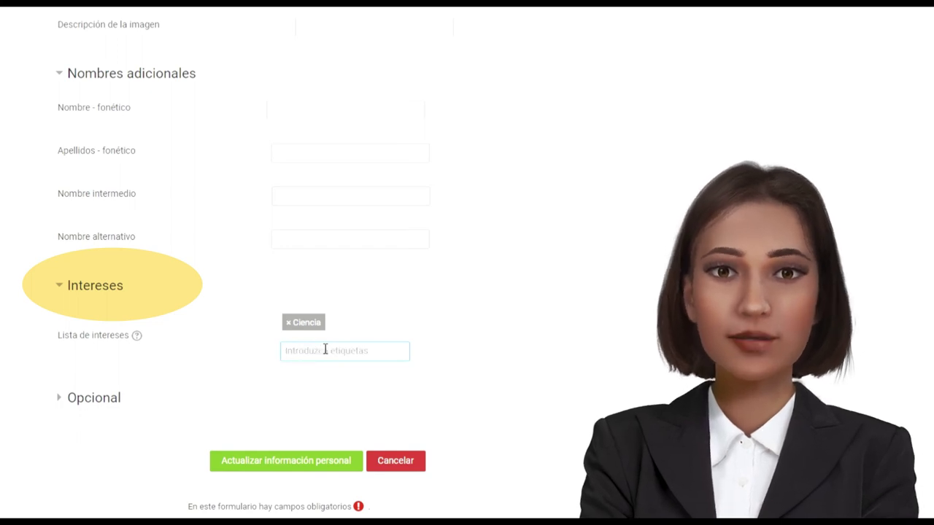
text(Tecnología)
key(Return)
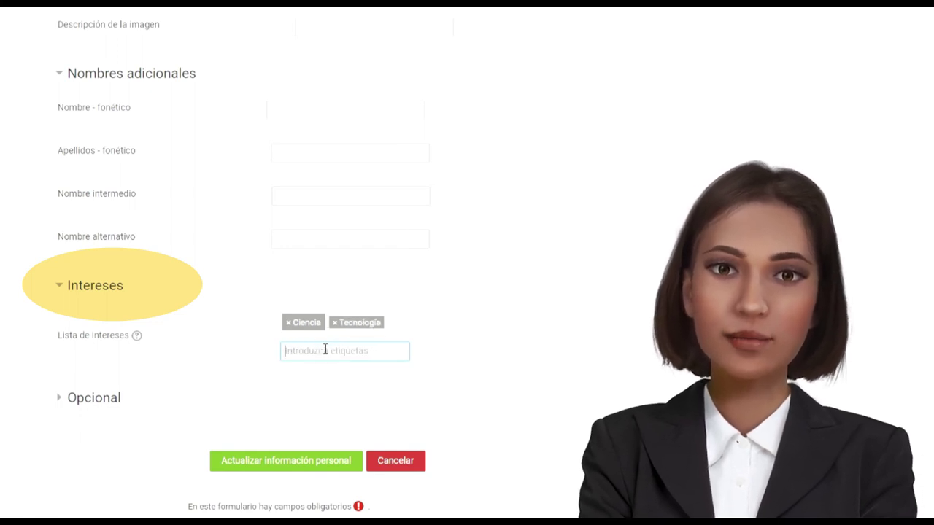
text(Lenguas)
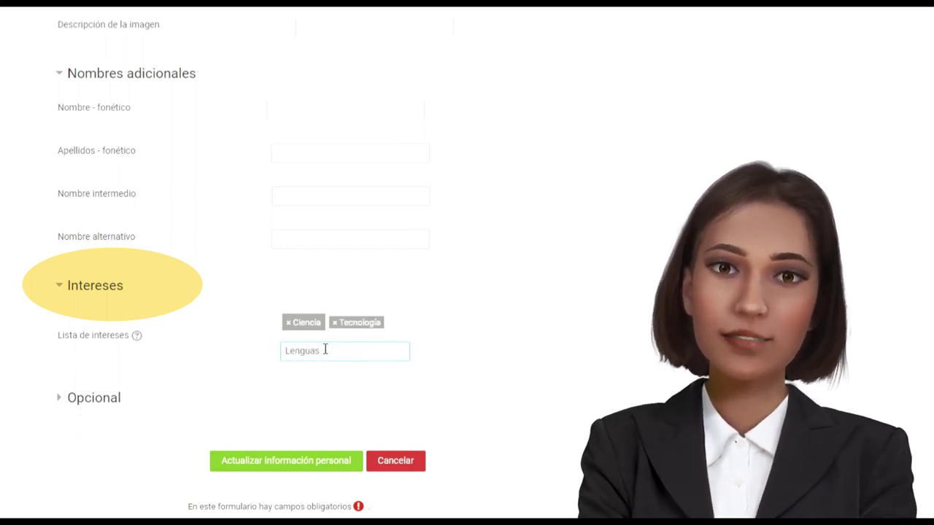
key(Return)
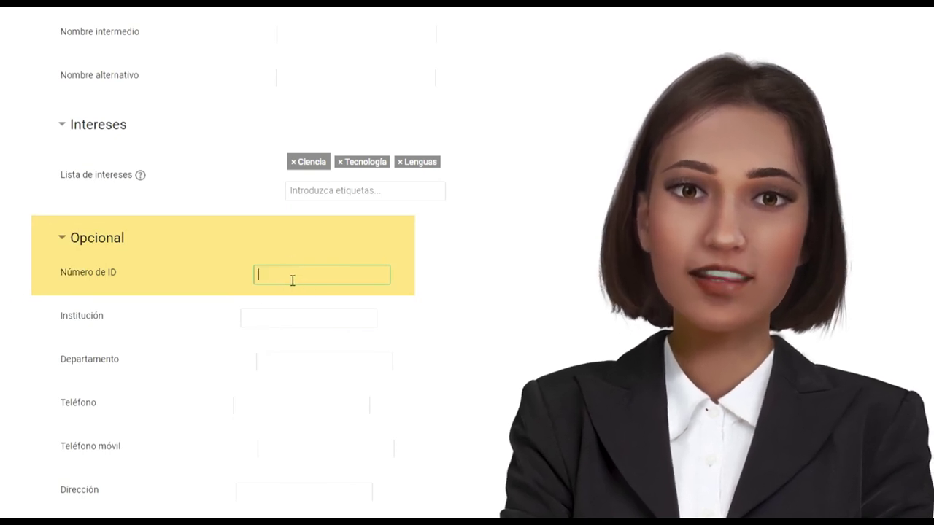
click(264, 321)
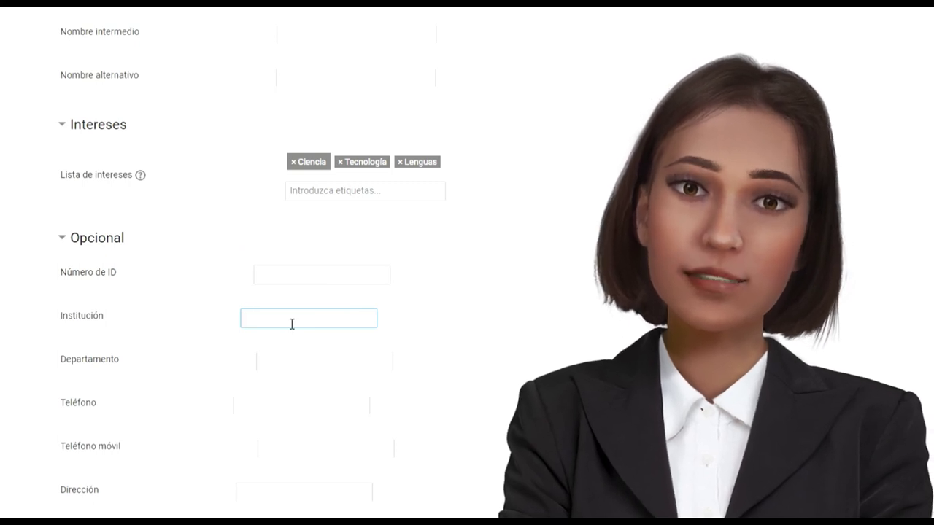
click(279, 364)
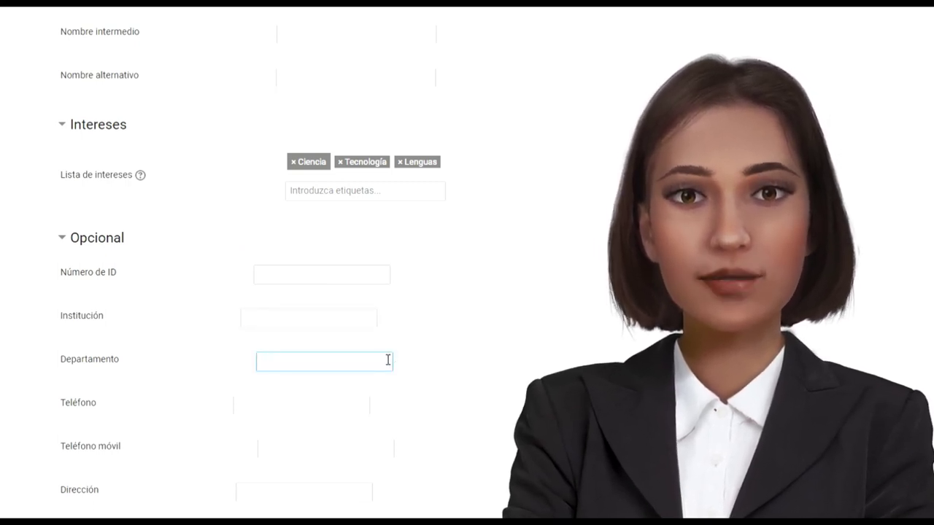
click(259, 407)
click(267, 450)
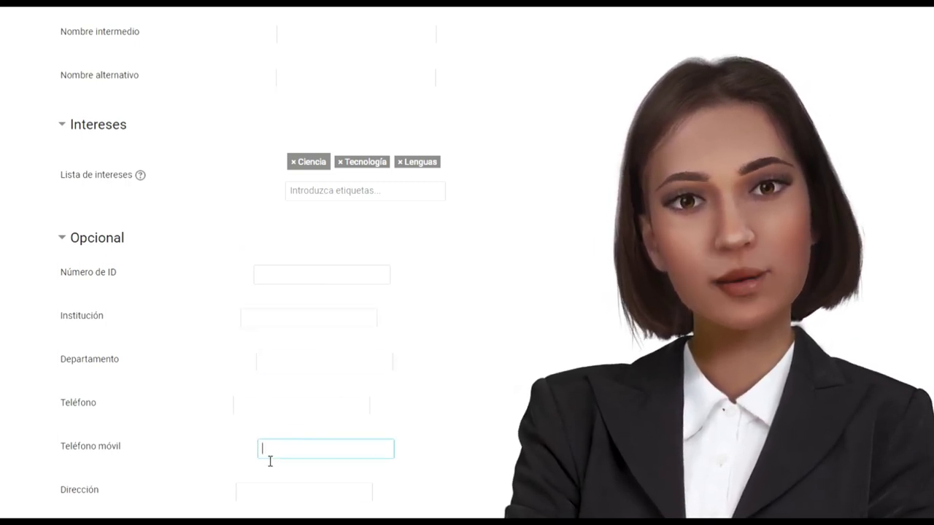
click(267, 493)
click(277, 318)
Step: Fill in the optional ID number, with Institución Universitaria Pascual Bravo as the institution and Antioquia as the department
click(282, 275)
text(00000)
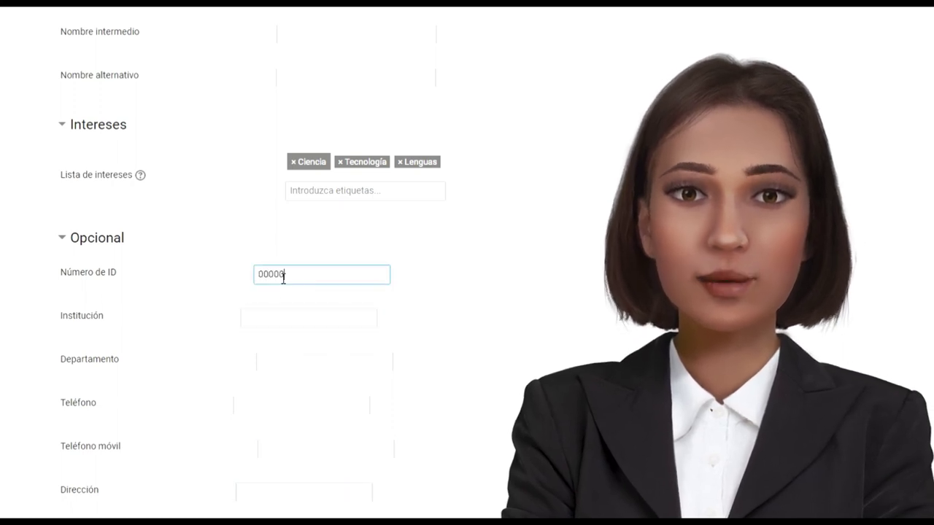
click(259, 321)
text(Institución )
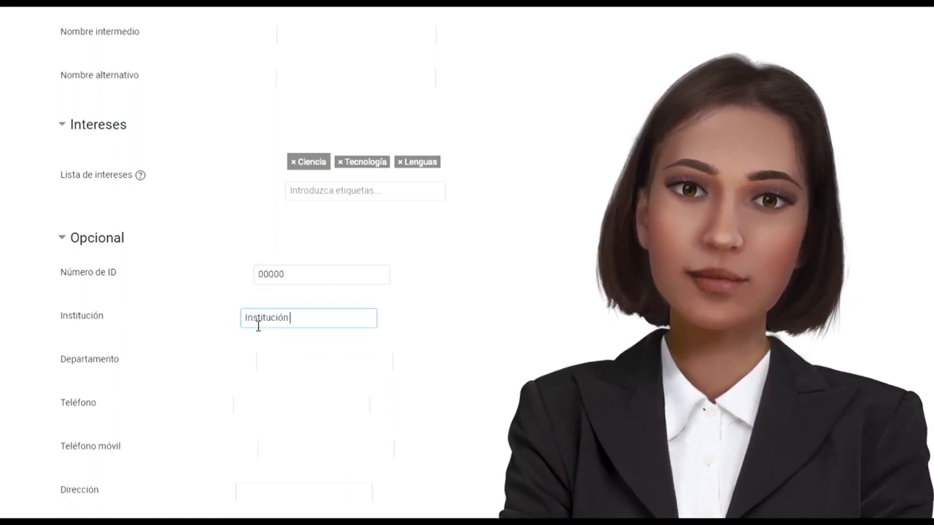
text(Universitaria Pascual Bravo)
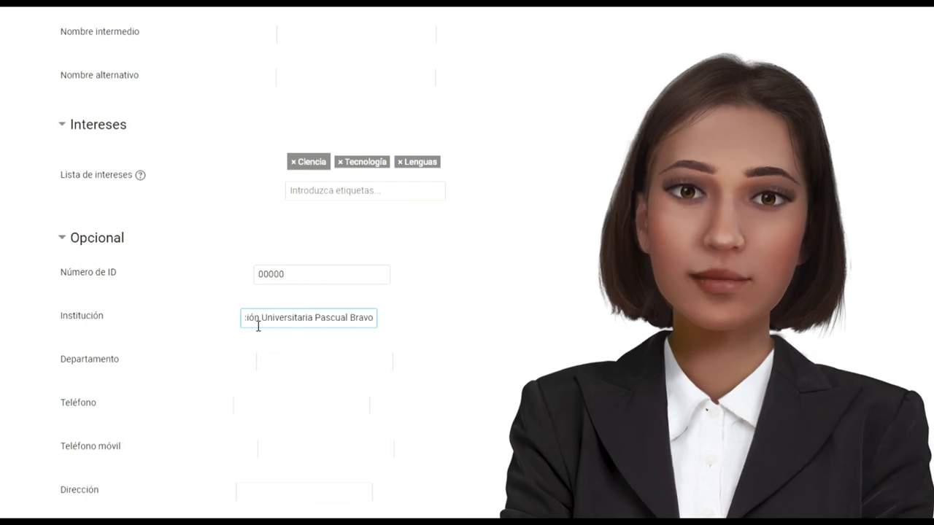
click(271, 365)
text(Antioquia)
Step: Fill in the user's phone number, mobile number and street address in the optional section
click(255, 413)
text(0000000)
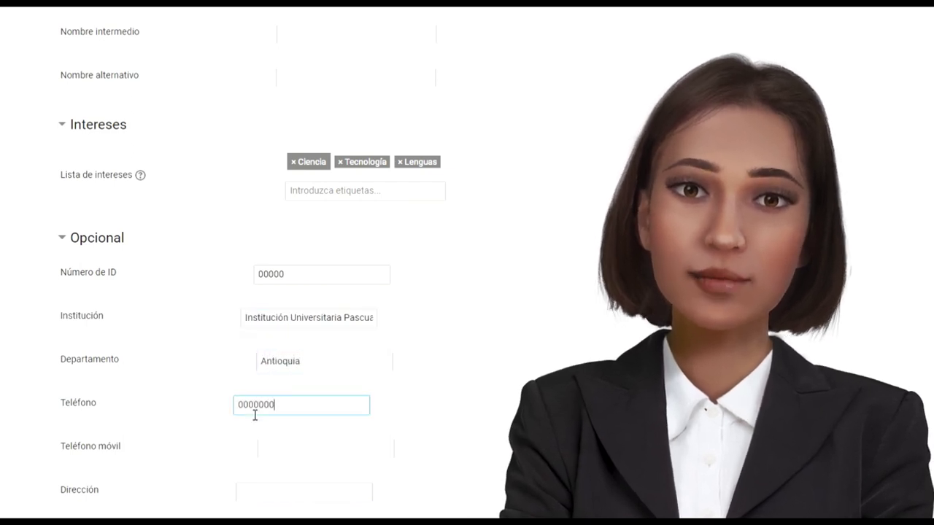
click(284, 445)
text(0000000)
click(287, 498)
text(Calle 00 # 00 00)
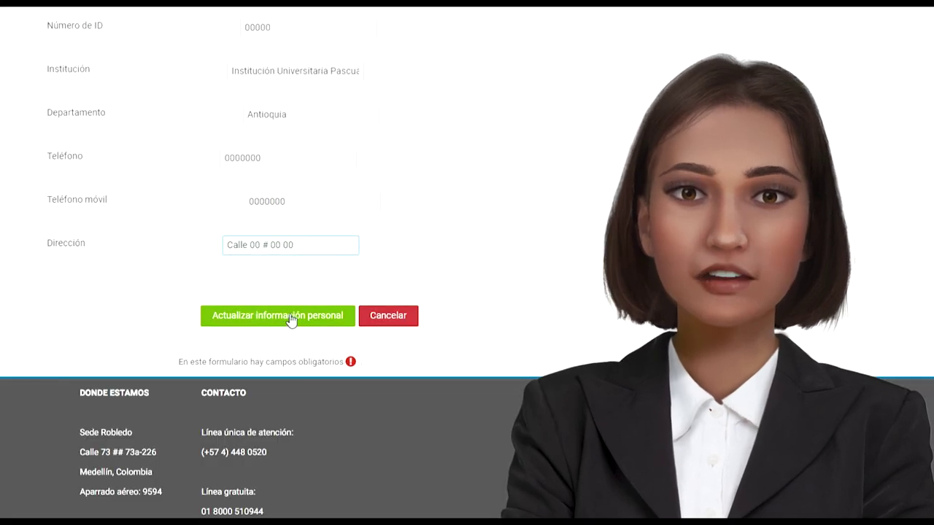
Step: Save the updated personal information and review the user details on the profile page
click(254, 313)
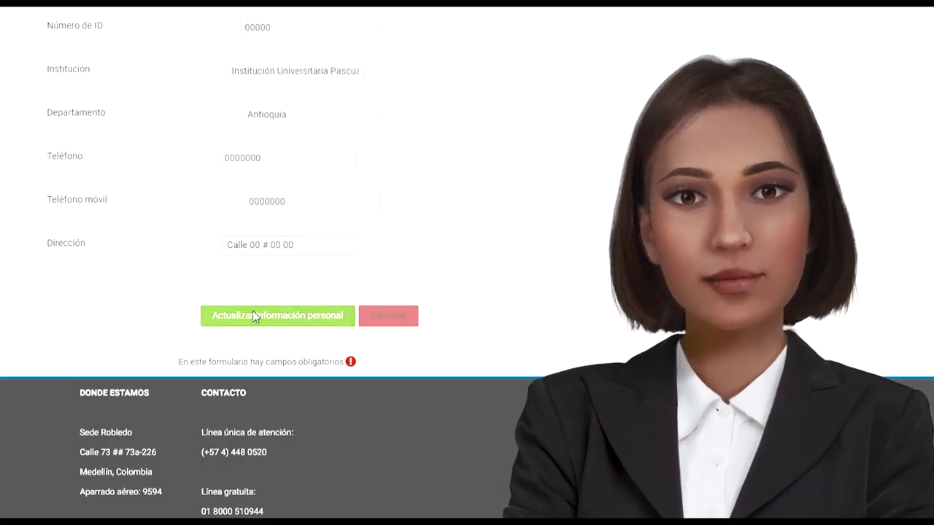
scroll(251, 363, down, 2)
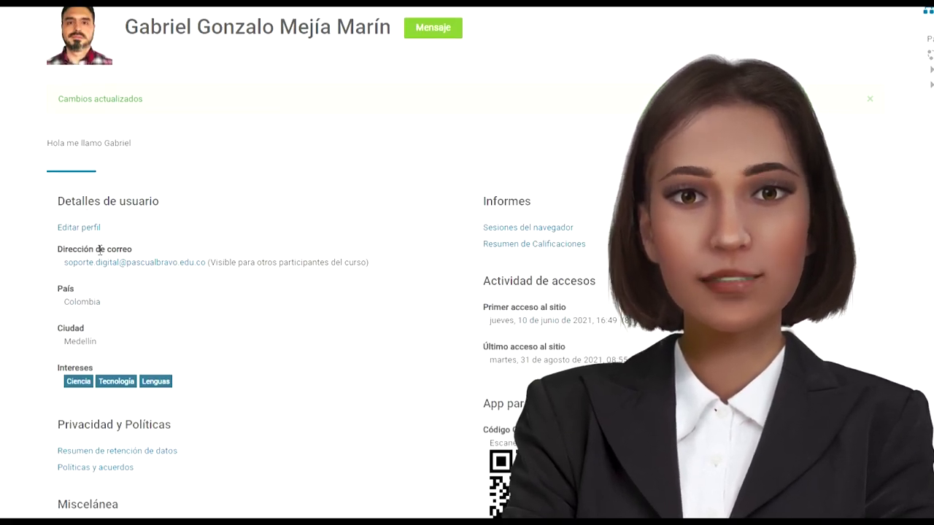
scroll(159, 297, down, 1)
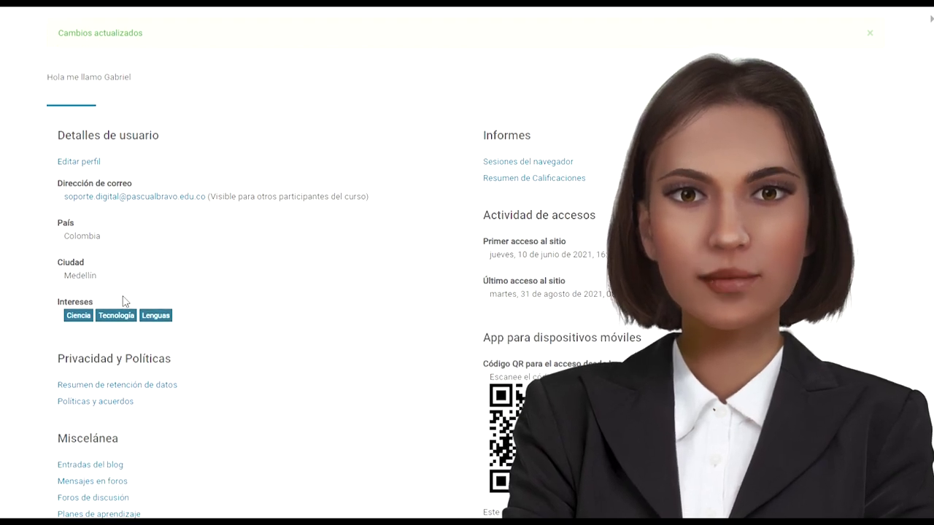